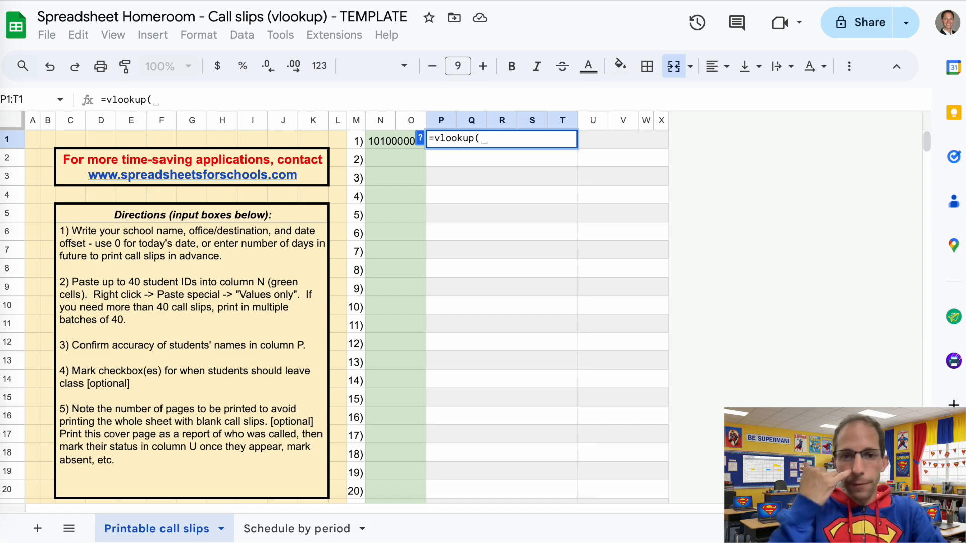
Complete the VLOOKUP in P1: look up N1 in columns I:L of the Schedule by period sheet, index 2, is_sorted 0.
click(419, 137)
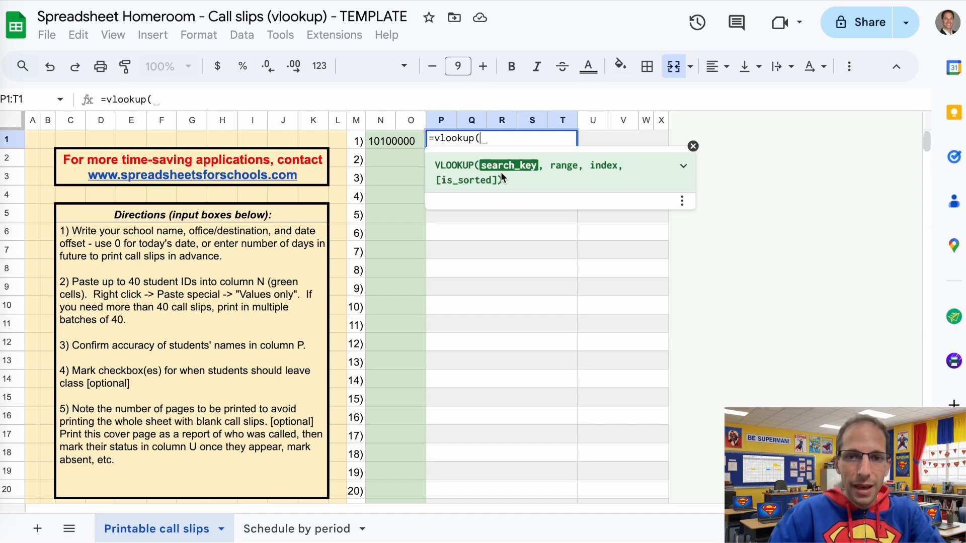
click(388, 141)
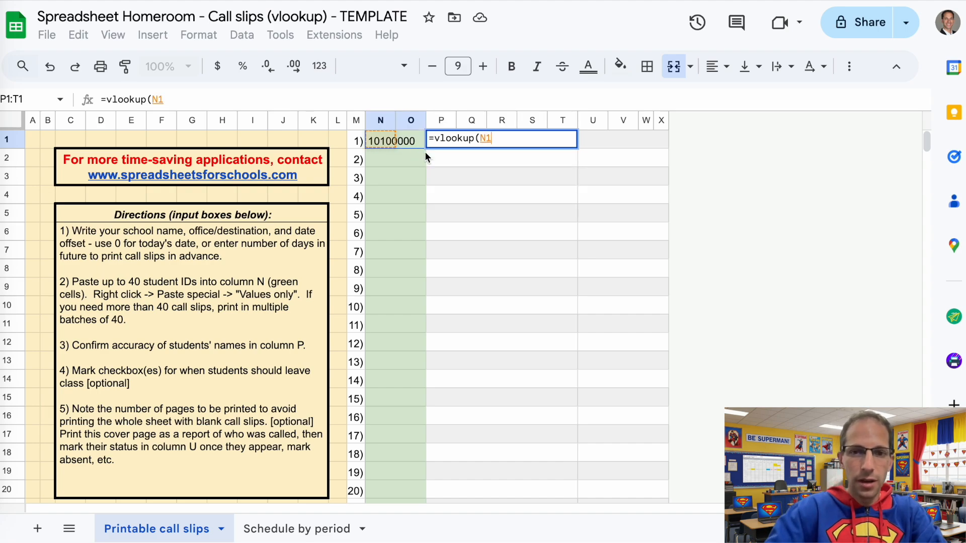
text(,)
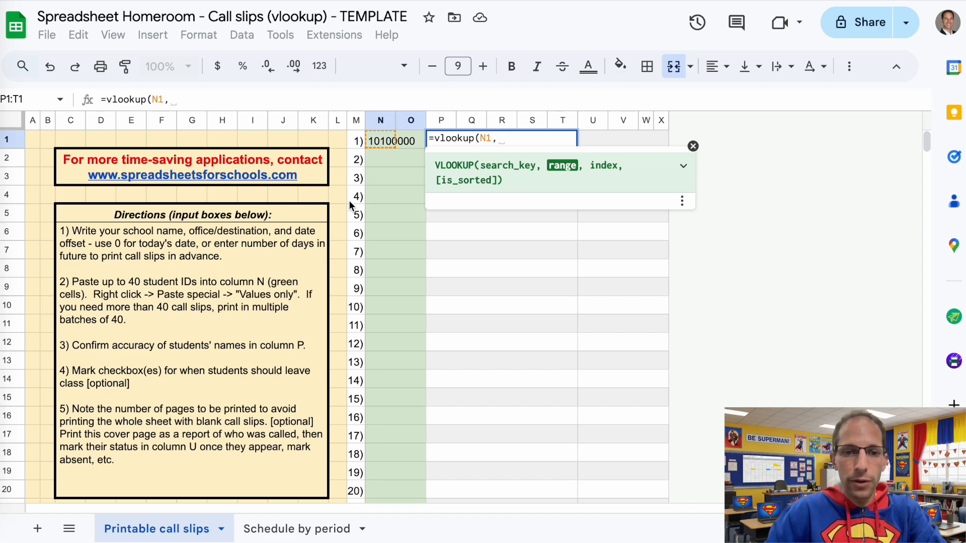
click(297, 529)
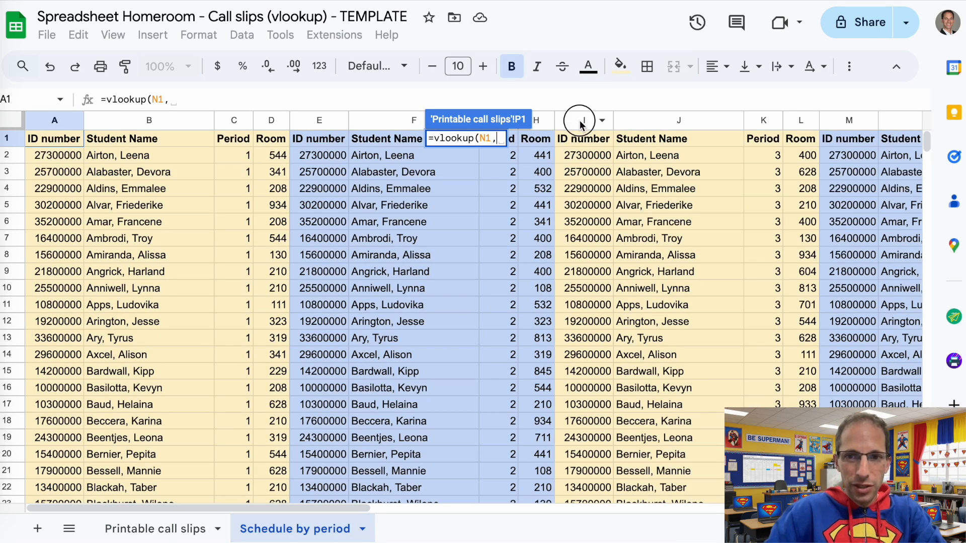
drag(578, 120, 796, 145)
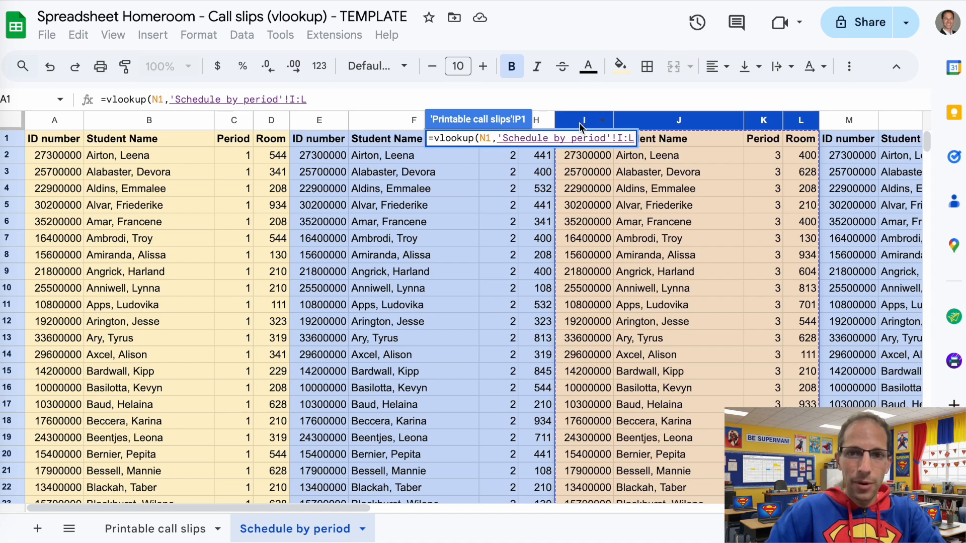
text(,)
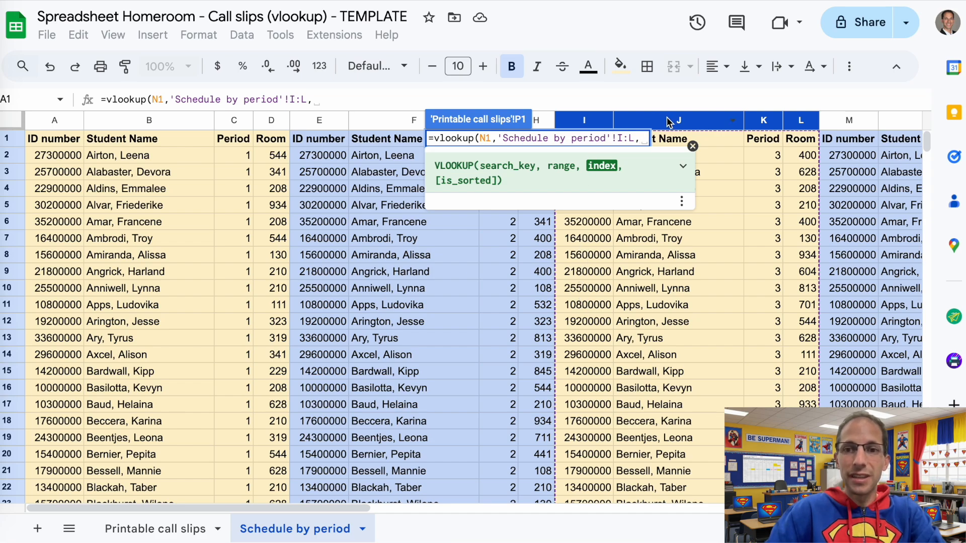
text(2)
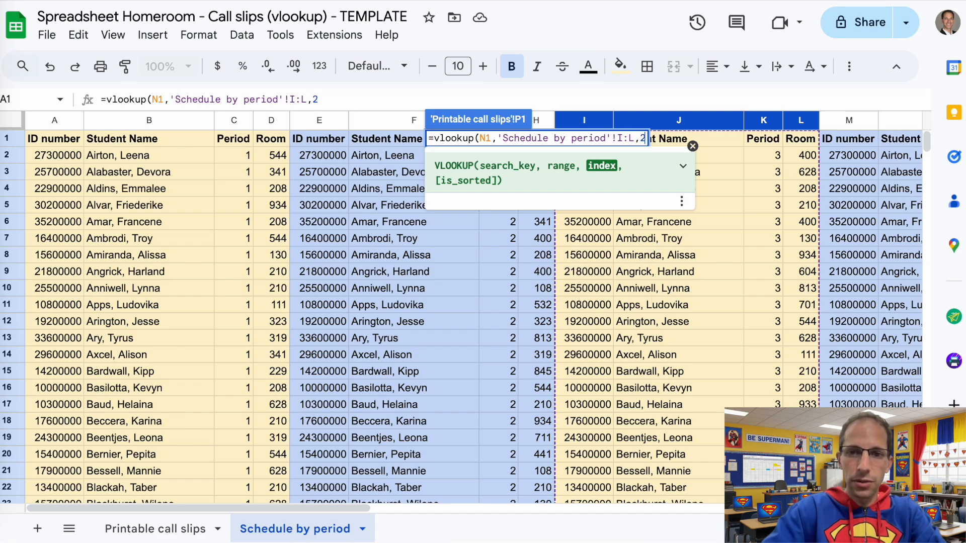
text(,)
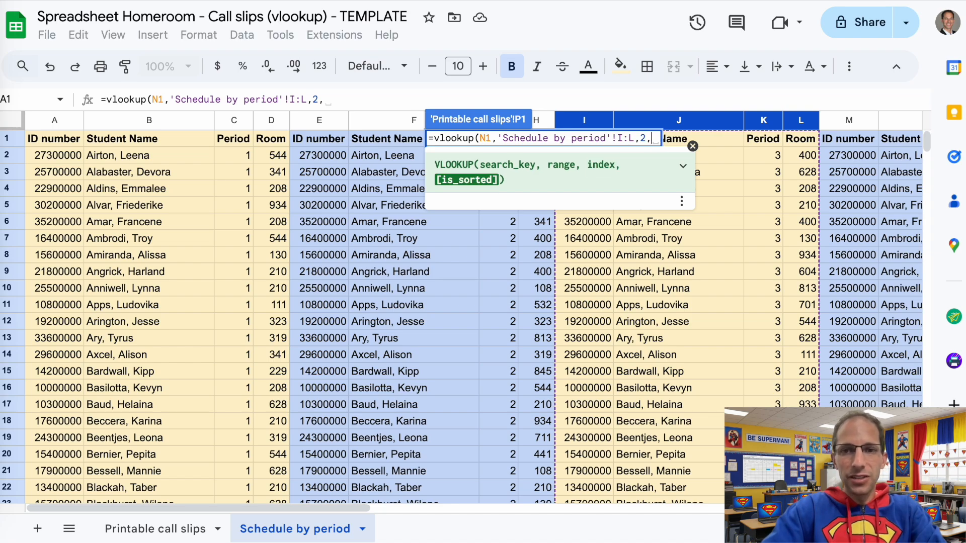
text(0)
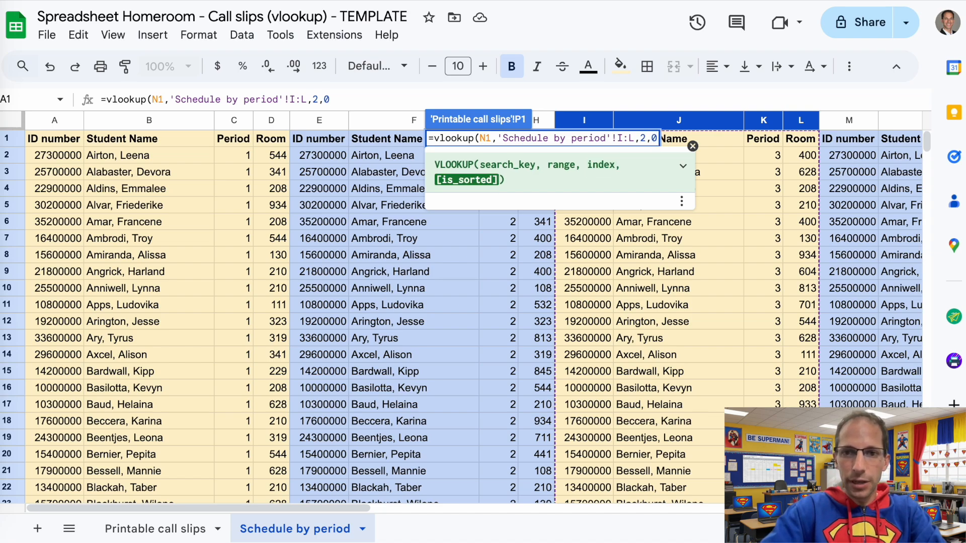
text())
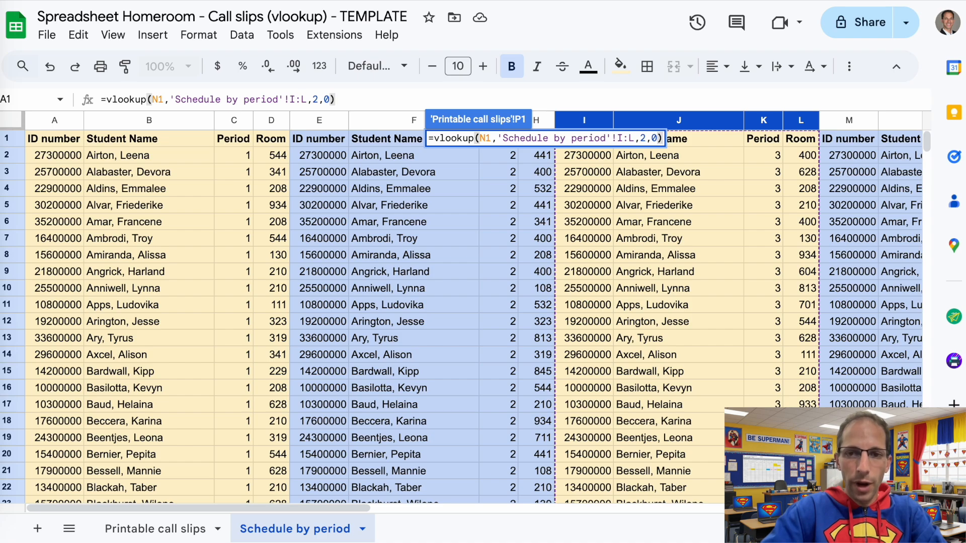
key(Return)
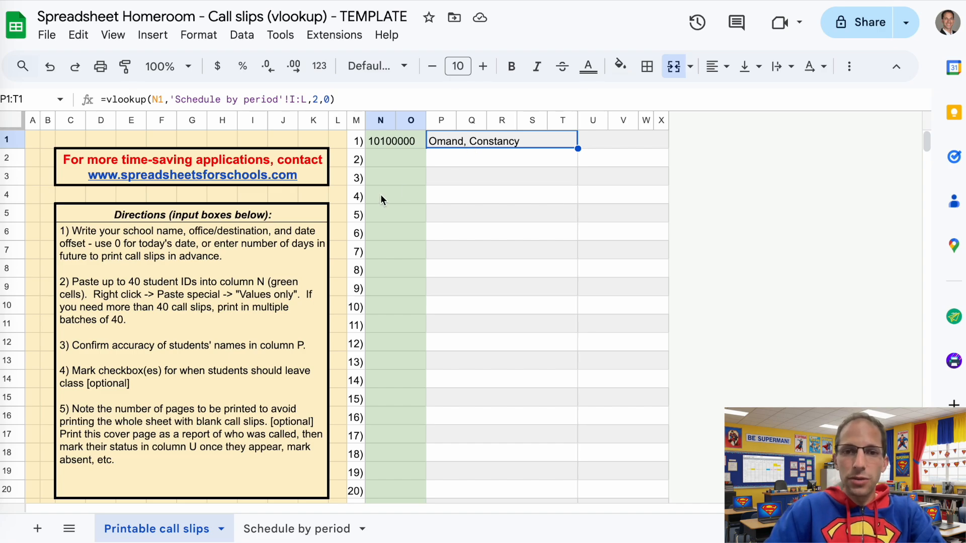
Examine the formulas behind the student ID and name on the first call slip, and its empty period room cells.
scroll(381, 194, down, 10)
scroll(382, 195, down, 3)
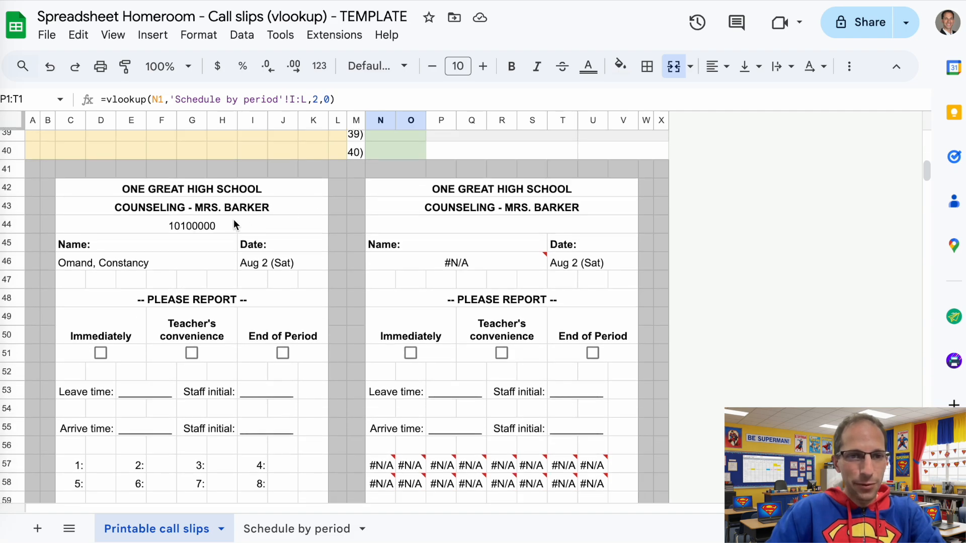
click(198, 226)
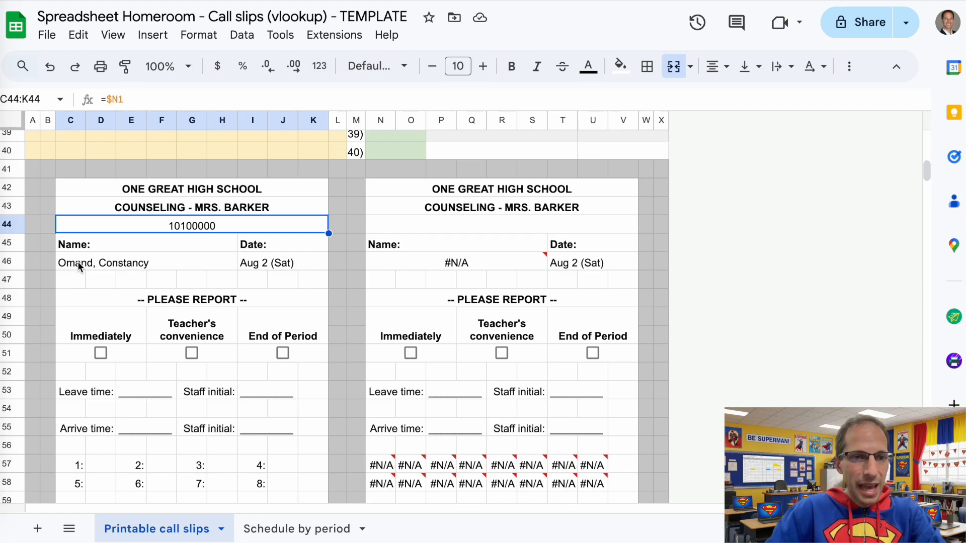
click(114, 265)
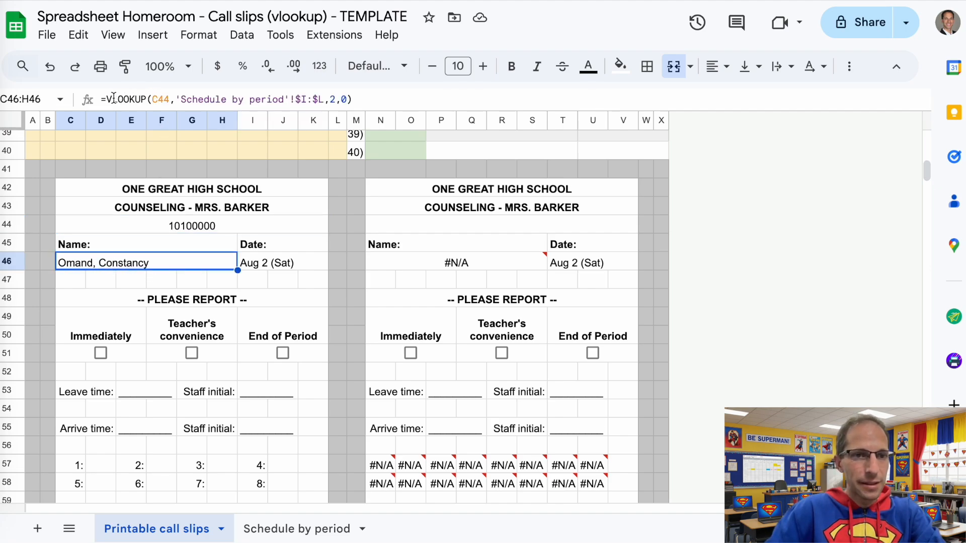
key(Return)
scroll(166, 255, down, 1)
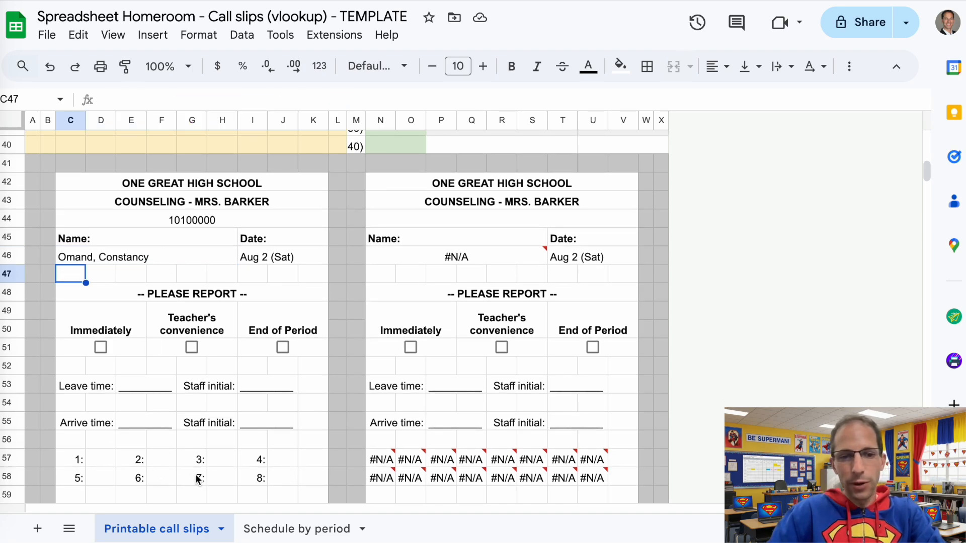
drag(197, 479, 261, 478)
Enter a VLOOKUP in D57 for the period 1 room: search C44 in 'Schedule by period'!A:D, index 4, is_sorted 0.
click(97, 465)
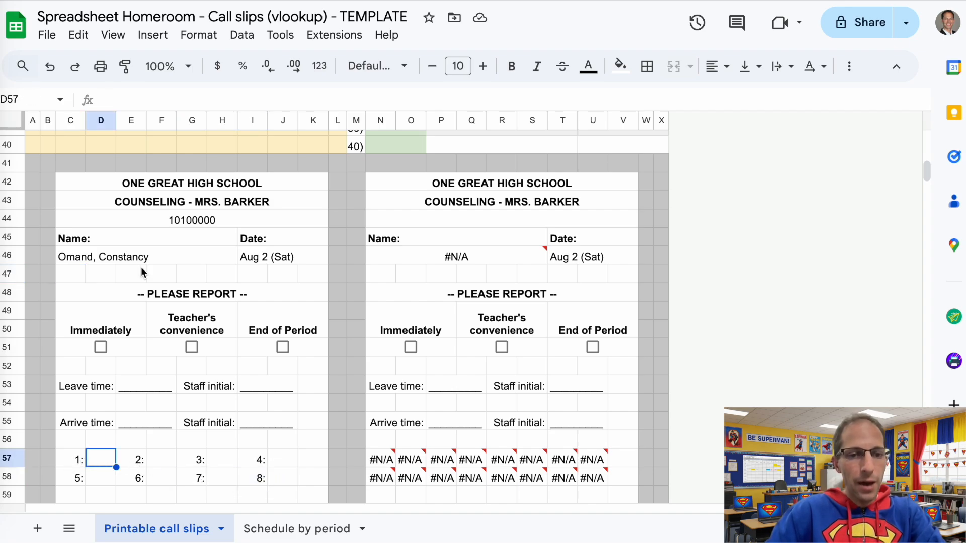
text(=vlo)
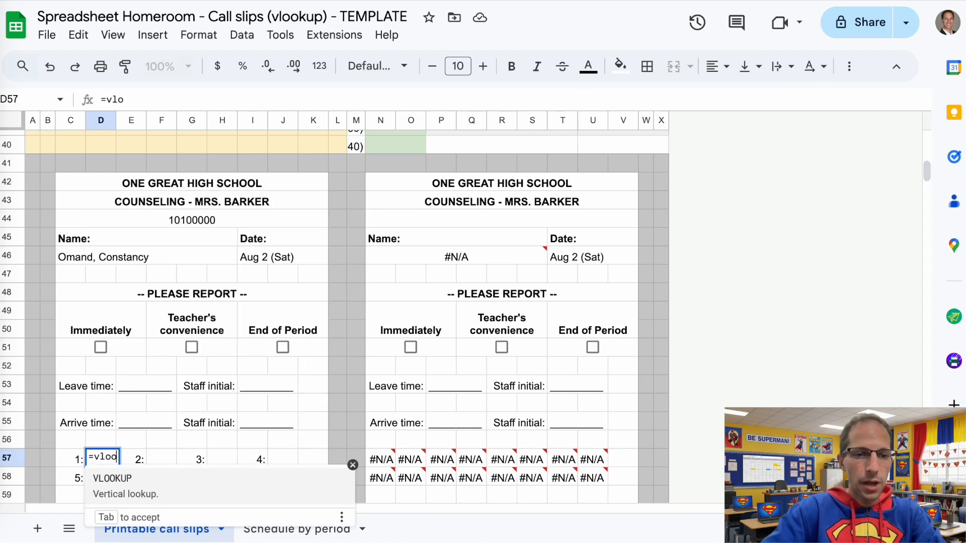
key(Tab)
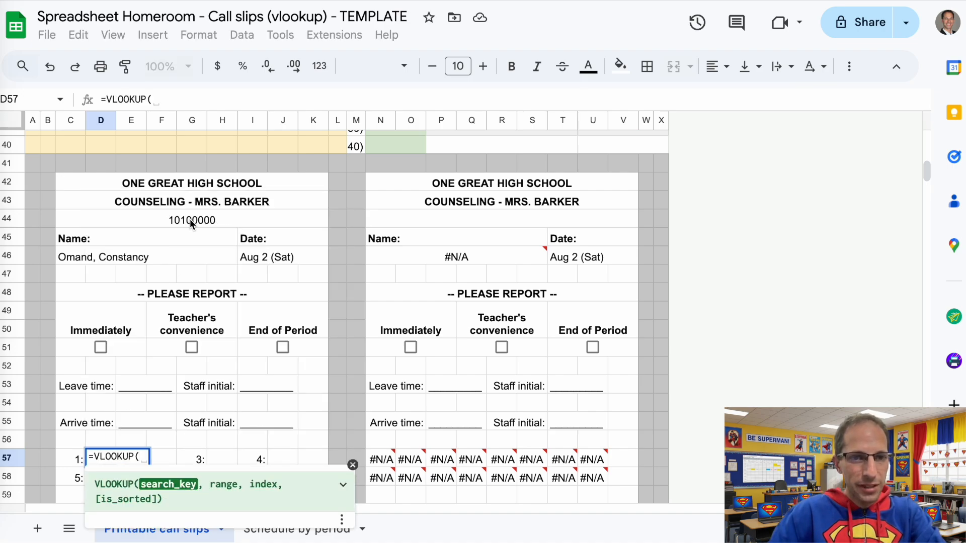
click(189, 219)
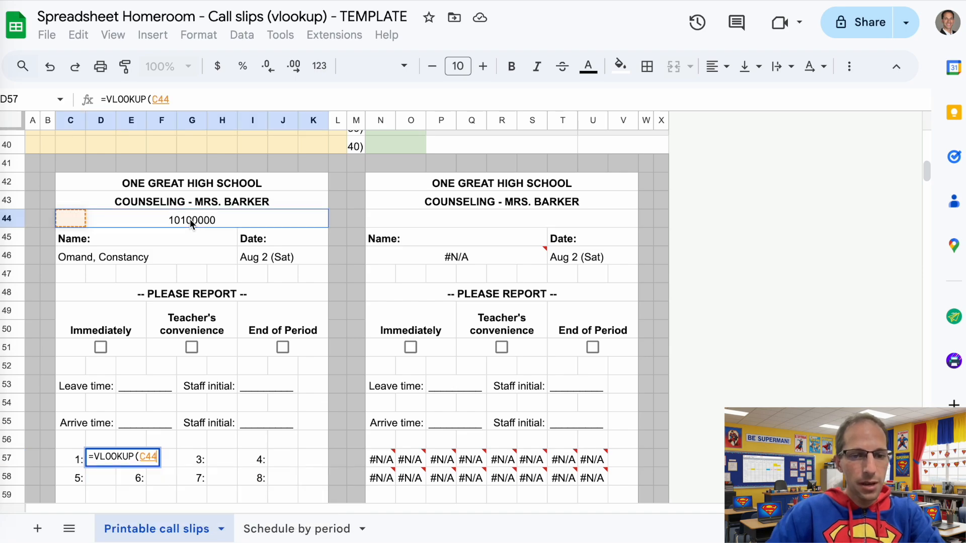
text(,)
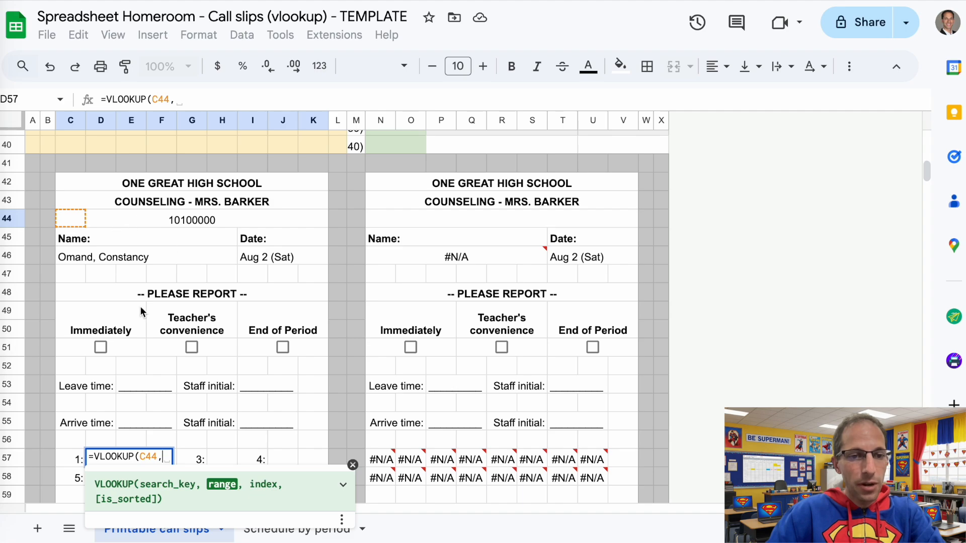
click(285, 539)
drag(50, 122, 271, 120)
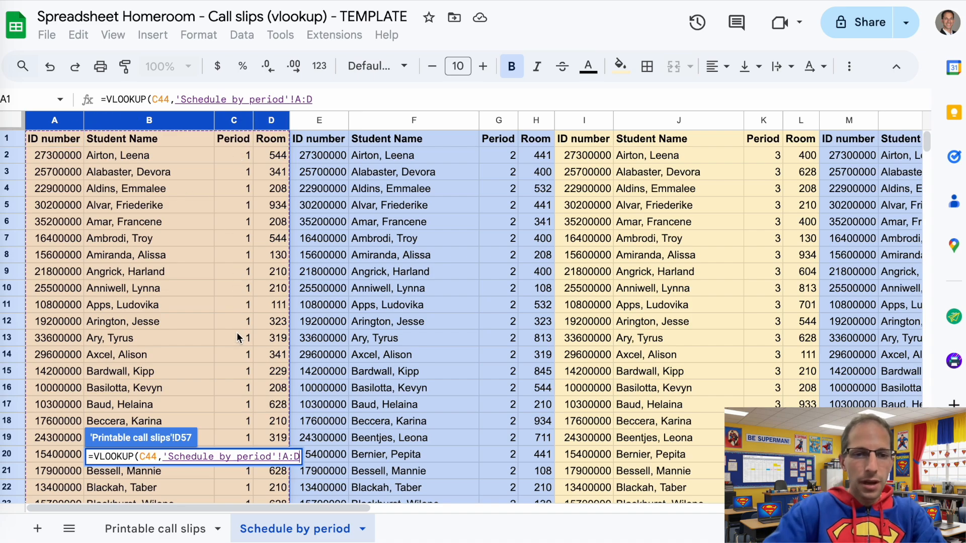
text(,)
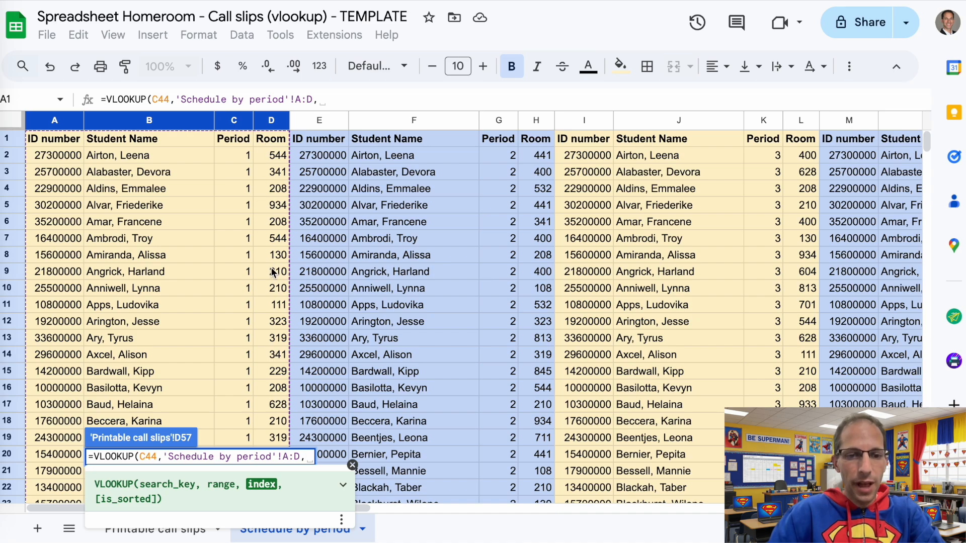
text(4)
text(,0)
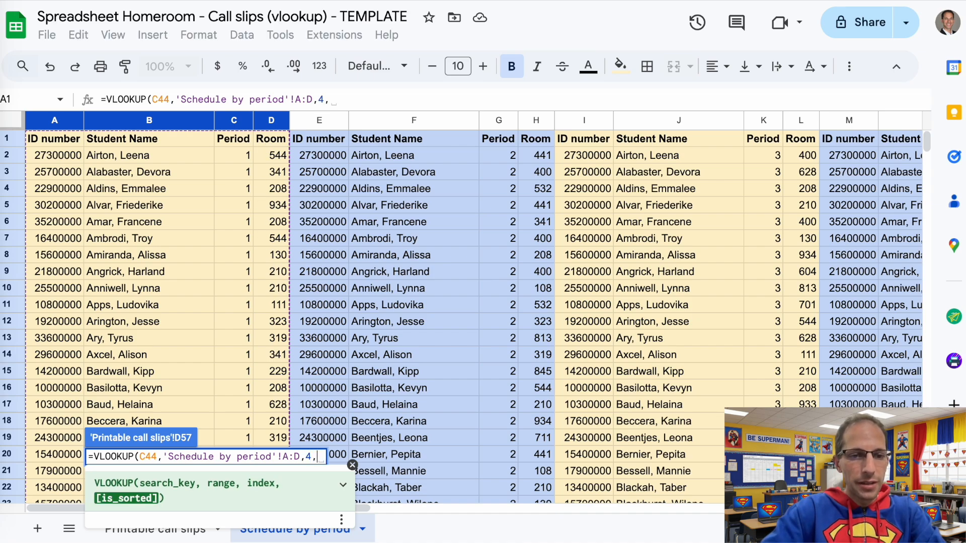
text())
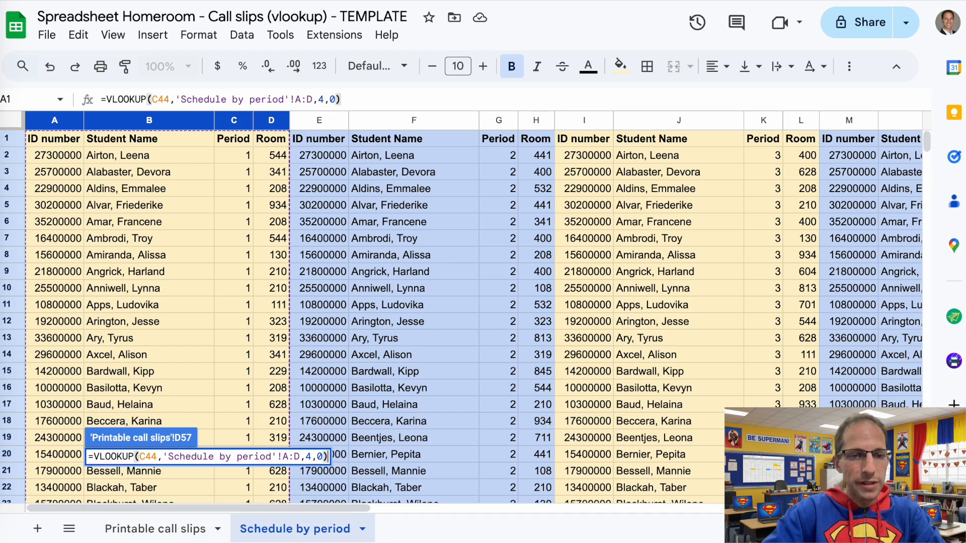
key(Return)
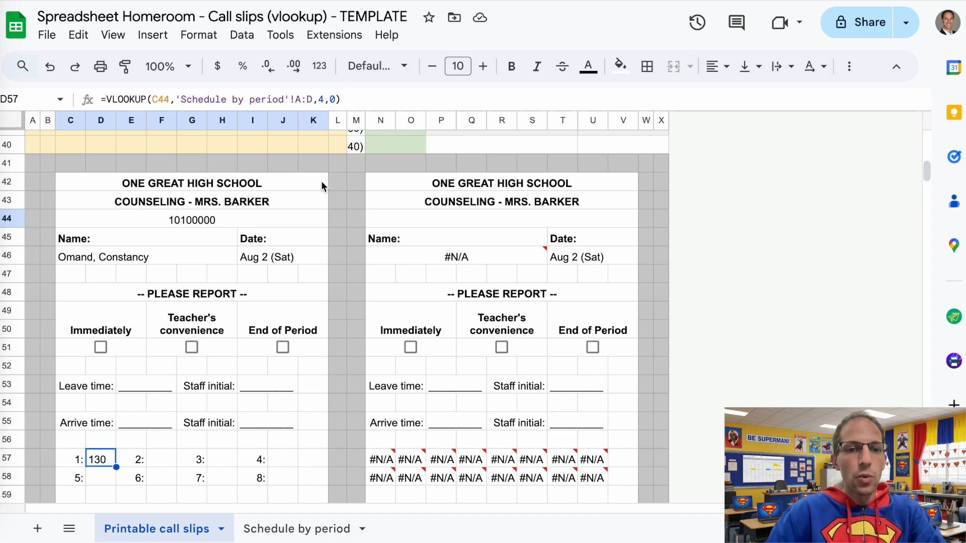
Paste the list of student IDs into N1:O10 and fill the P1 lookup formula down through row 40.
click(169, 460)
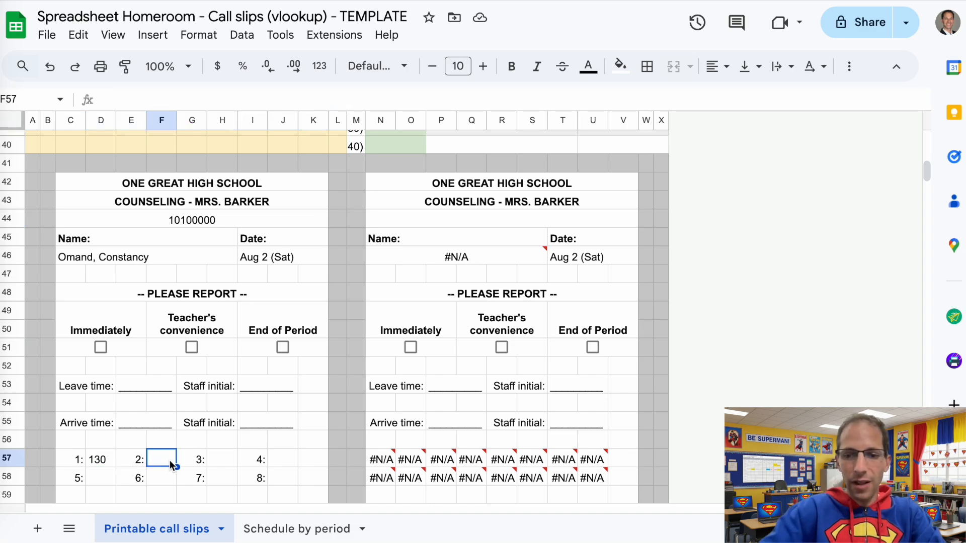
key(ctrl+v)
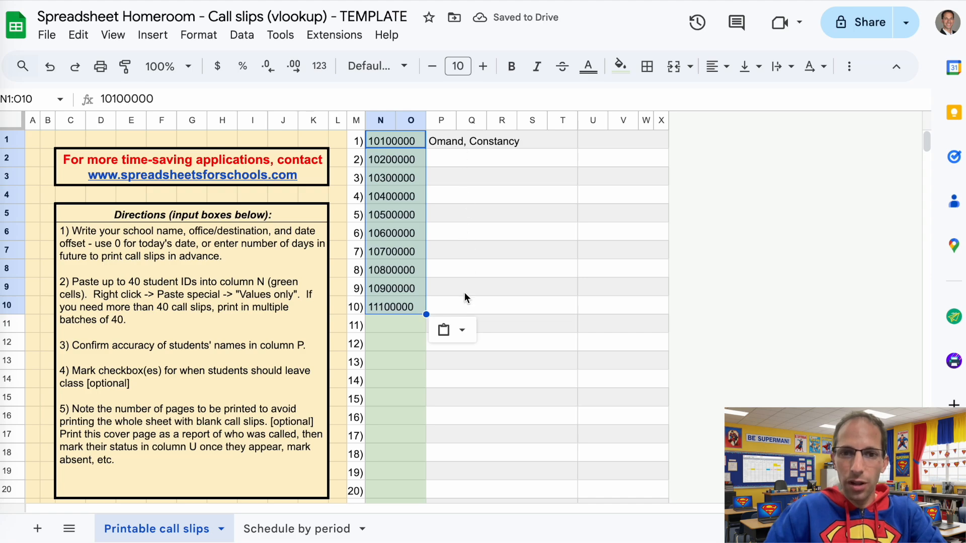
click(442, 141)
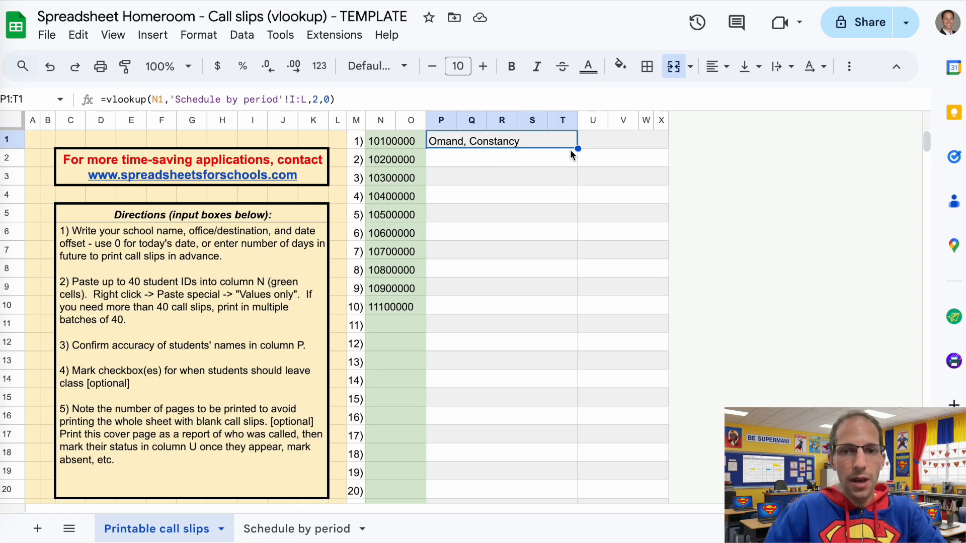
drag(577, 148, 560, 448)
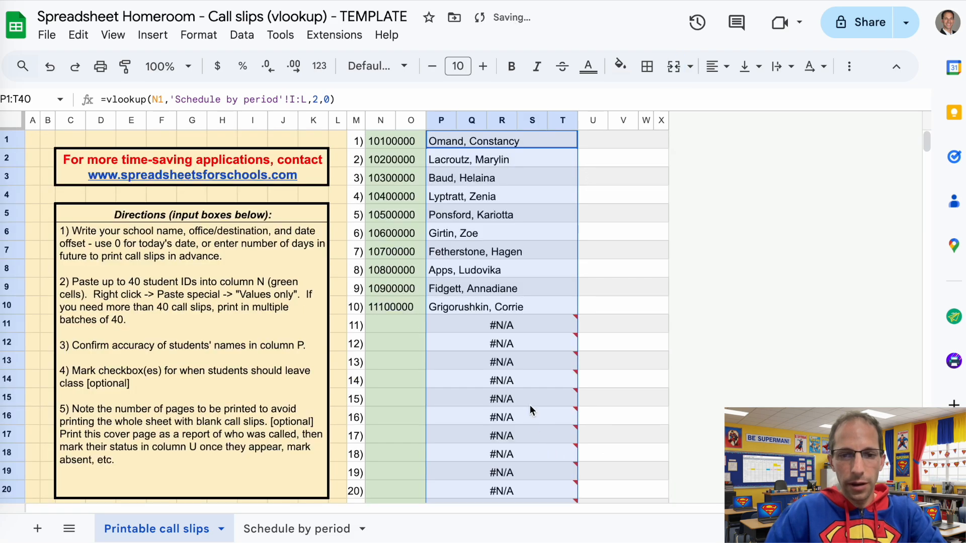
click(474, 330)
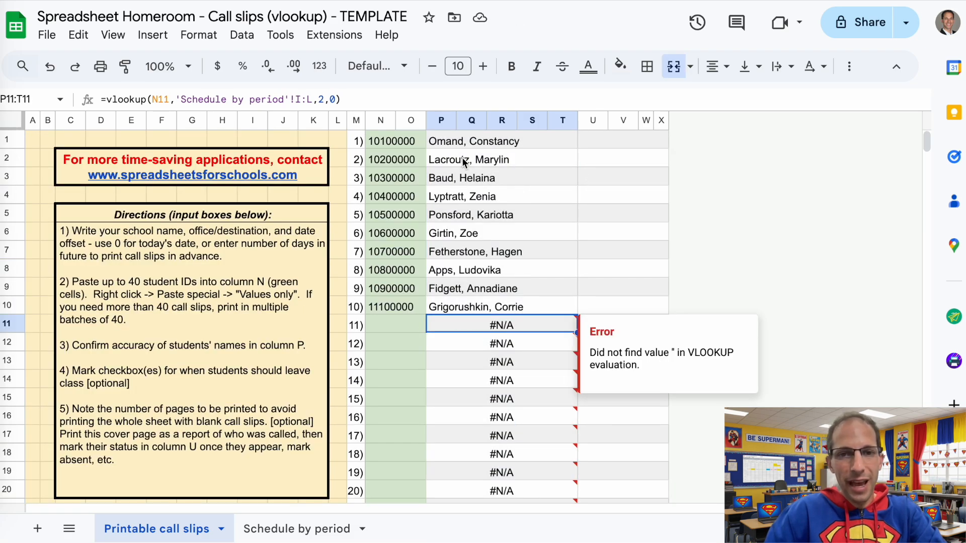
Wrap the P1 VLOOKUP in IFNA with an empty string "" as the value for missing matches.
click(445, 141)
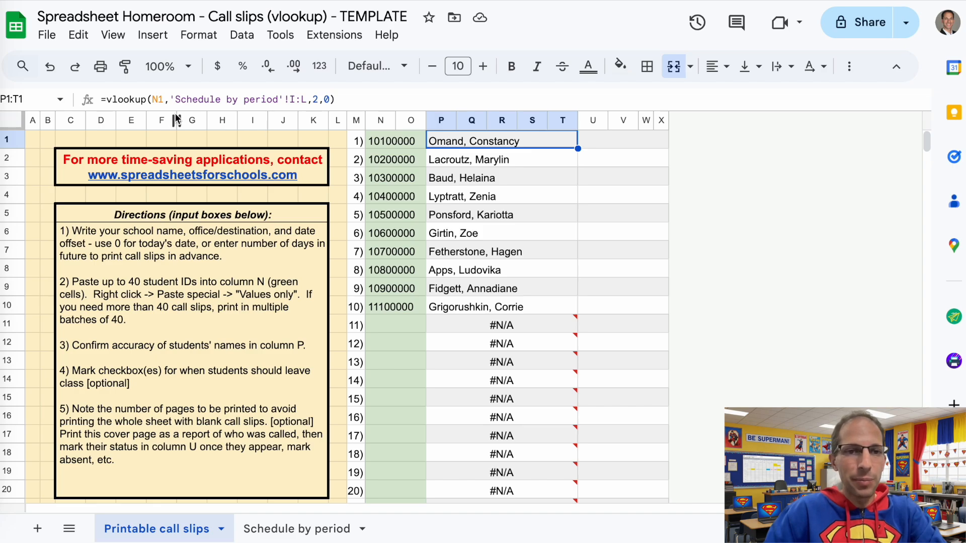
click(107, 99)
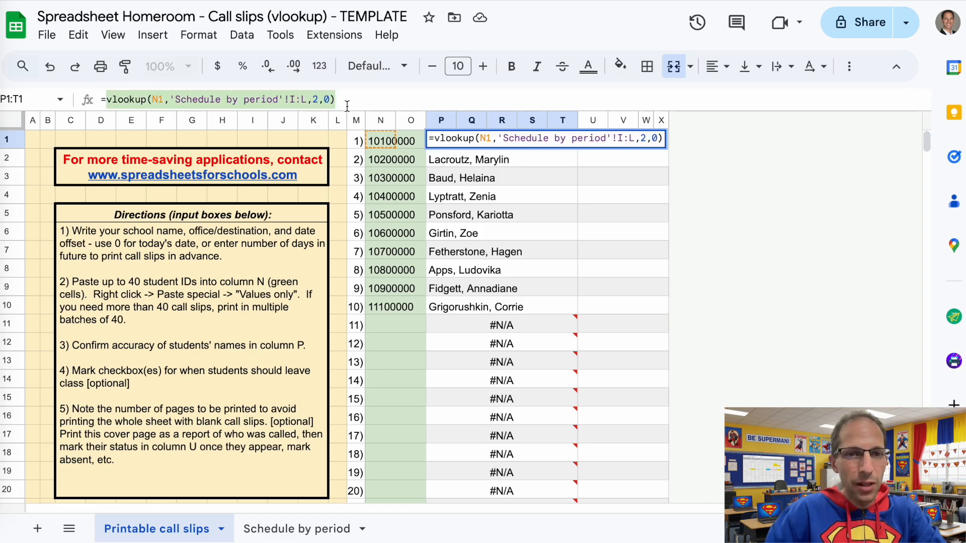
text(ifna()
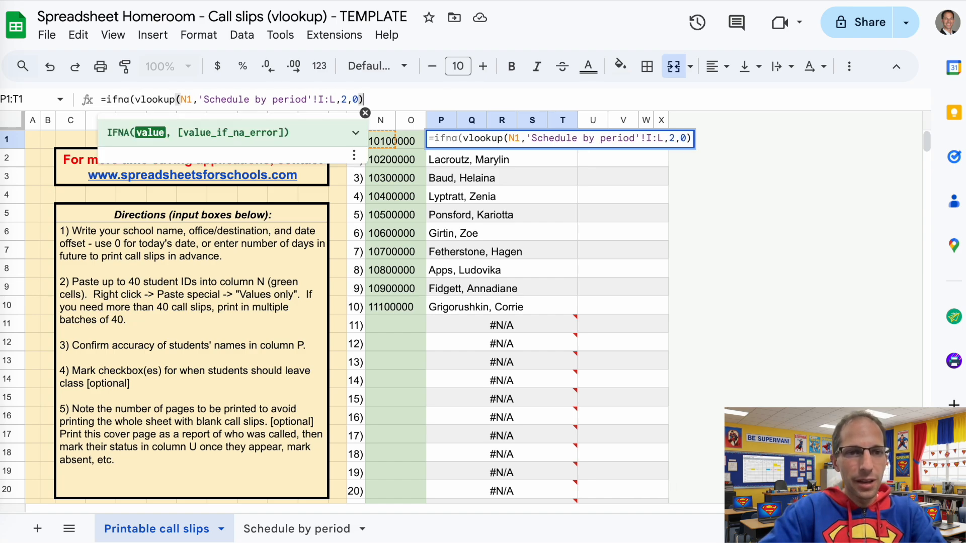
text(,)
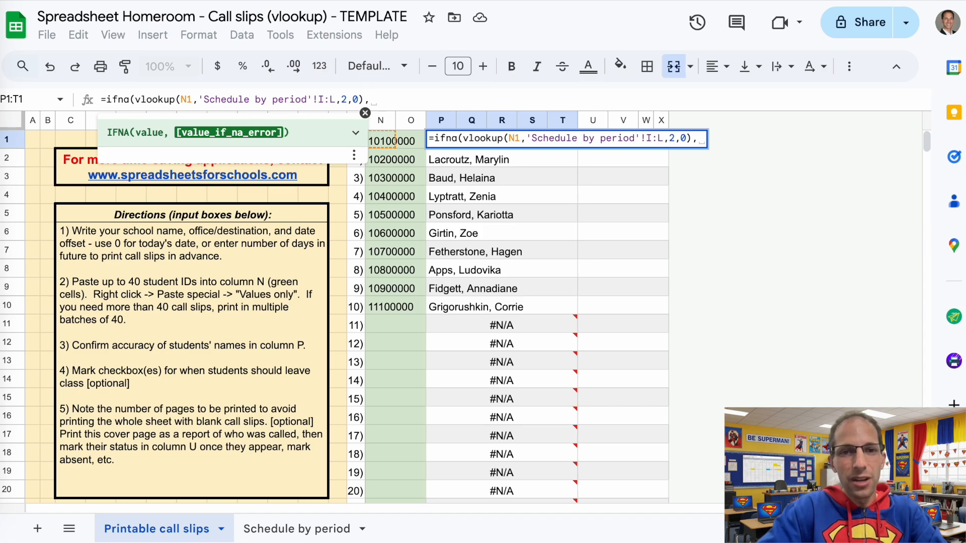
text("")
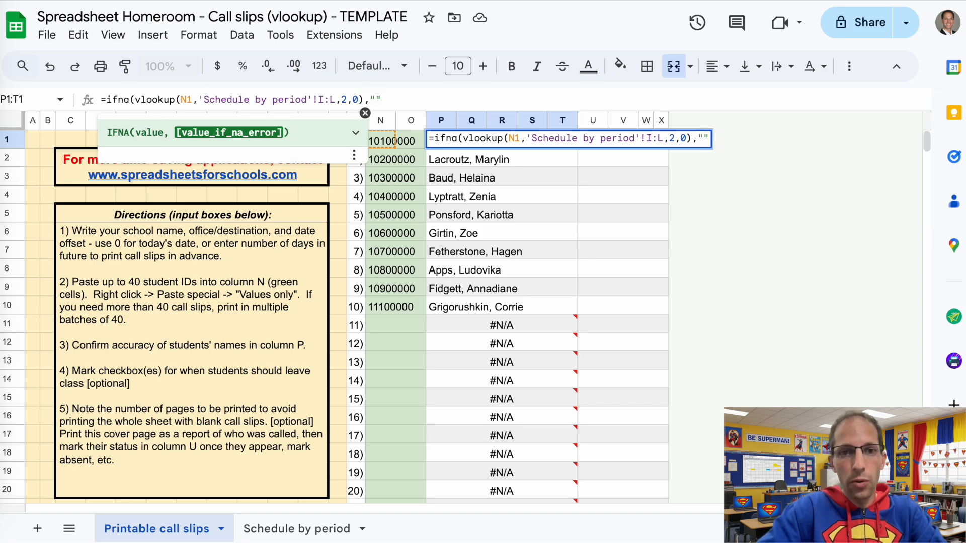
text())
click(457, 149)
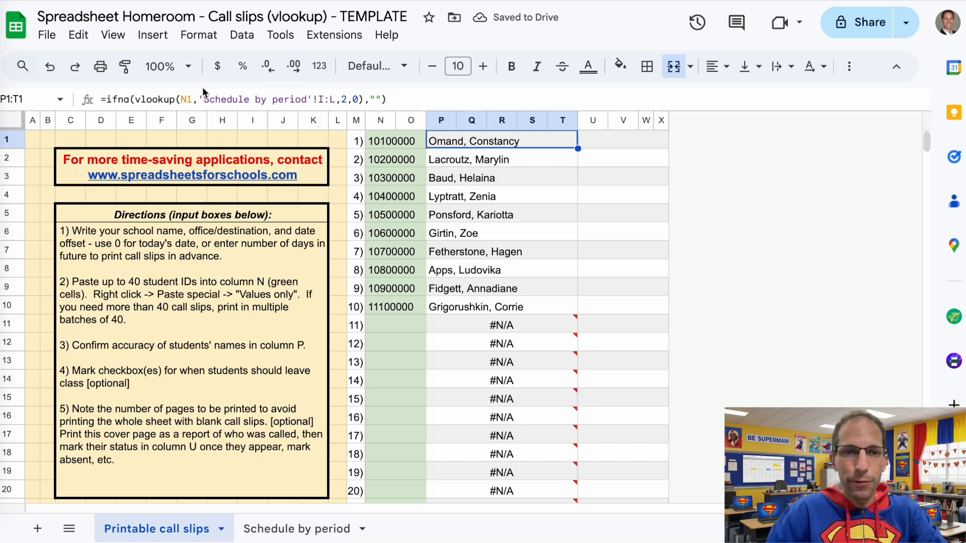
Fill the IFNA formula from P1 down through row 40 and check the copies in P11 and P2 against the student IDs.
drag(574, 148, 555, 405)
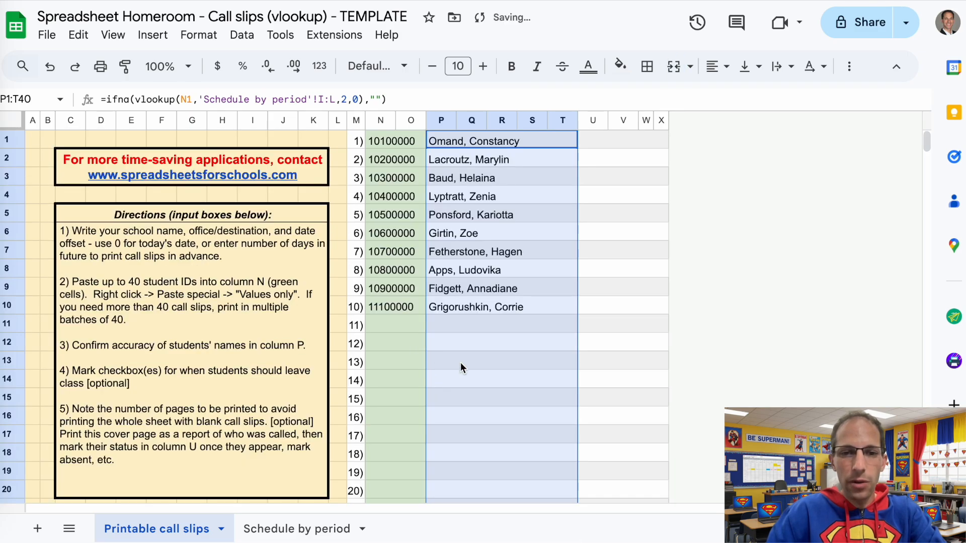
click(464, 324)
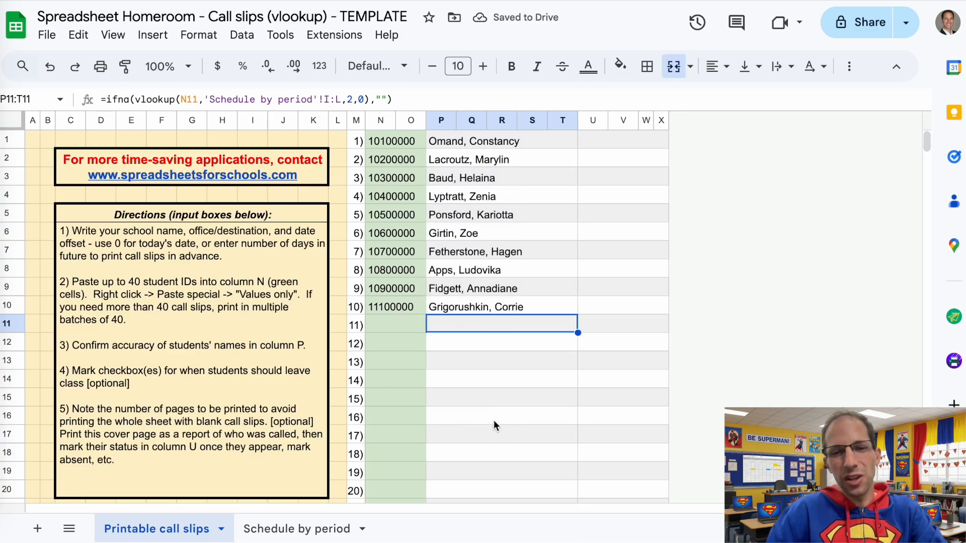
click(524, 165)
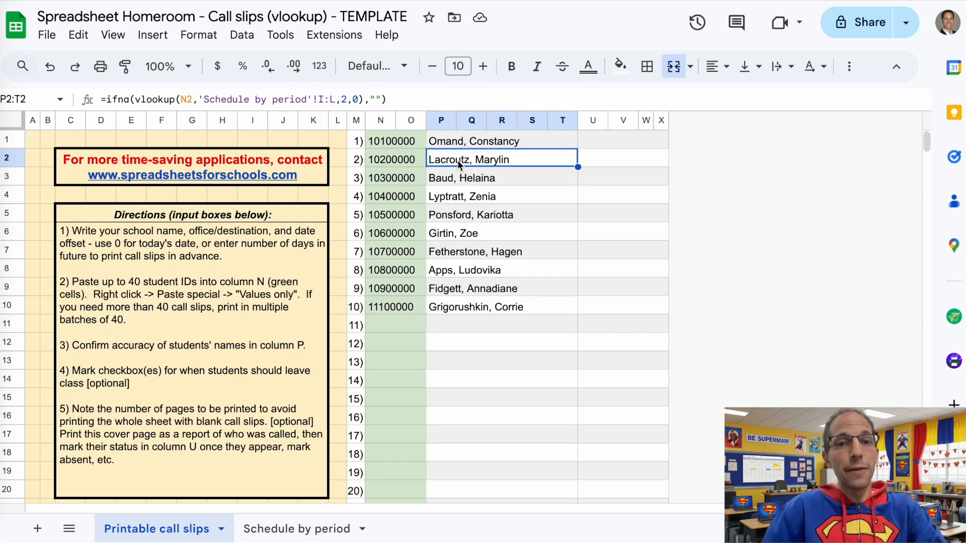
drag(379, 139, 382, 306)
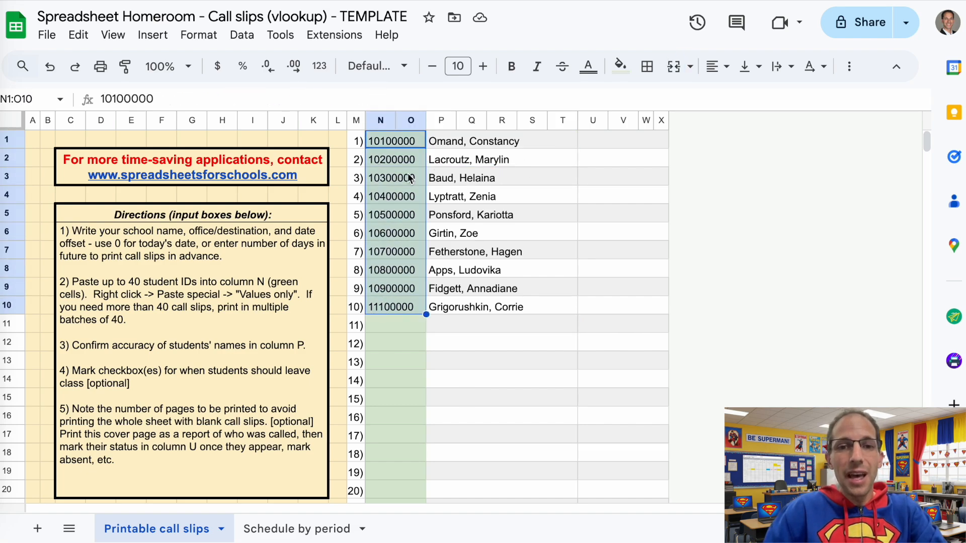